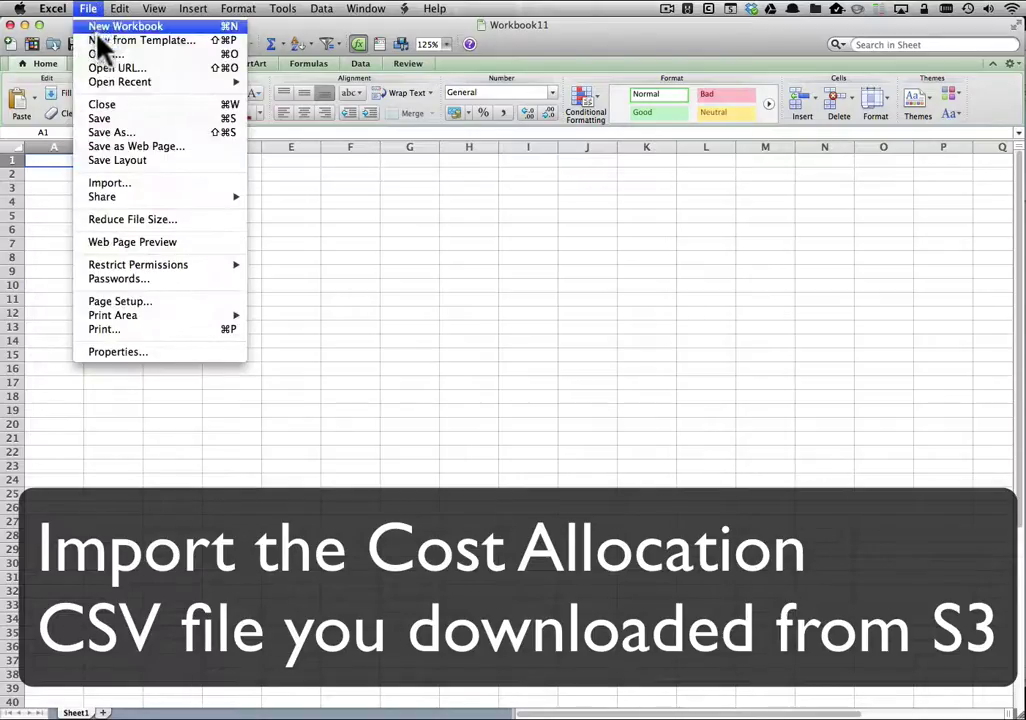
Step: Import the AWS cost-allocation CSV as comma-delimited data, targeting existing-sheet cell $A$1
click(128, 185)
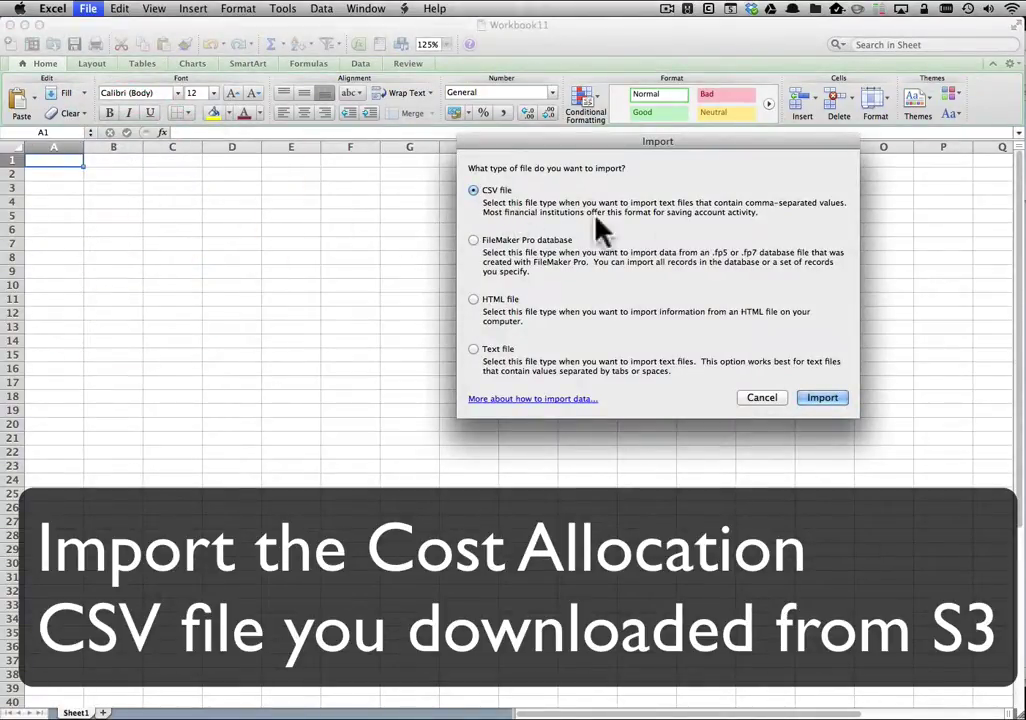
click(813, 404)
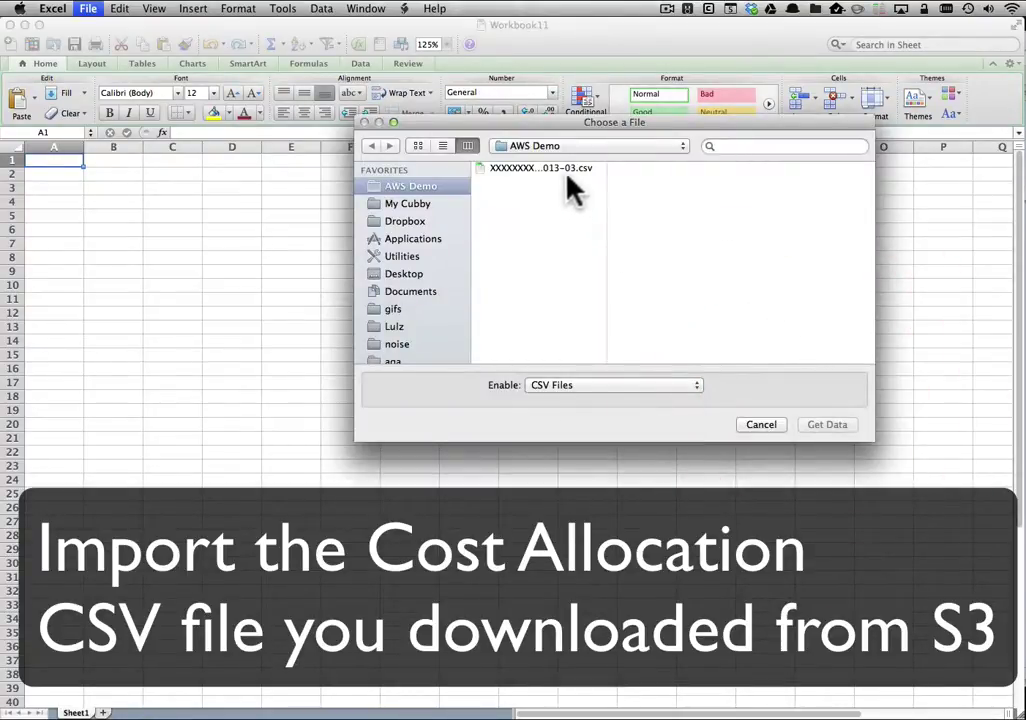
click(563, 170)
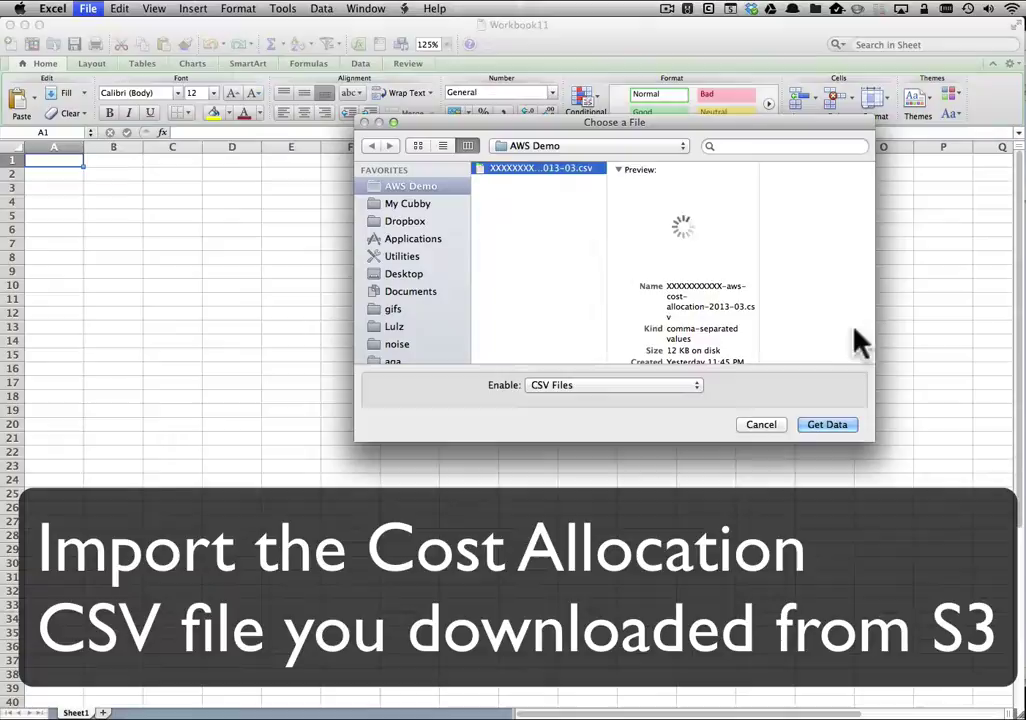
click(824, 428)
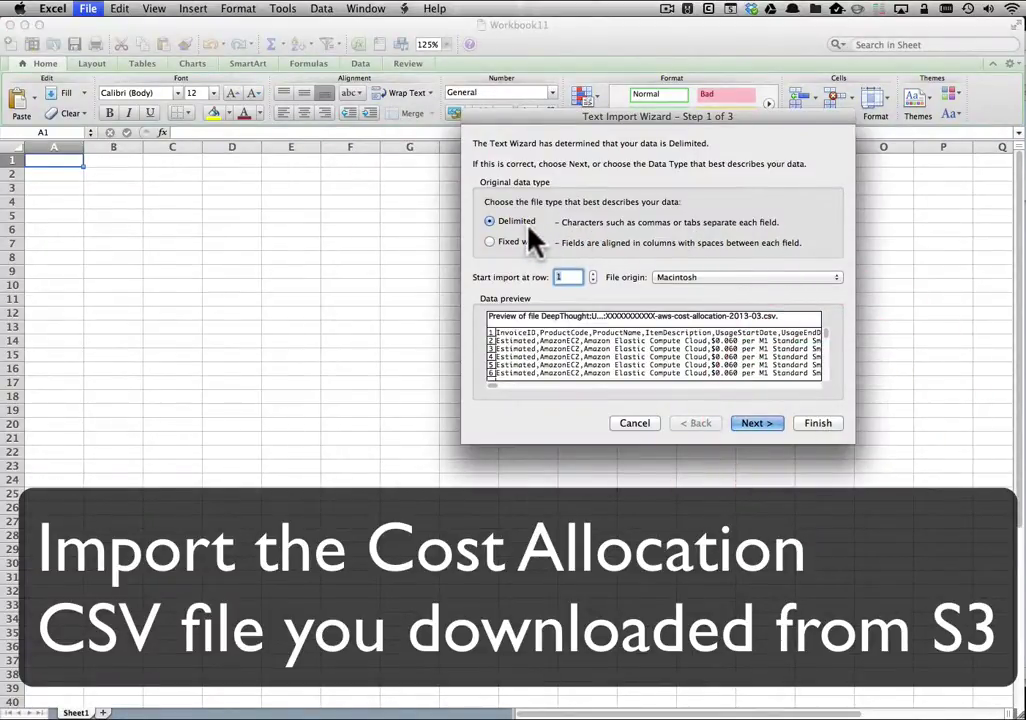
click(752, 423)
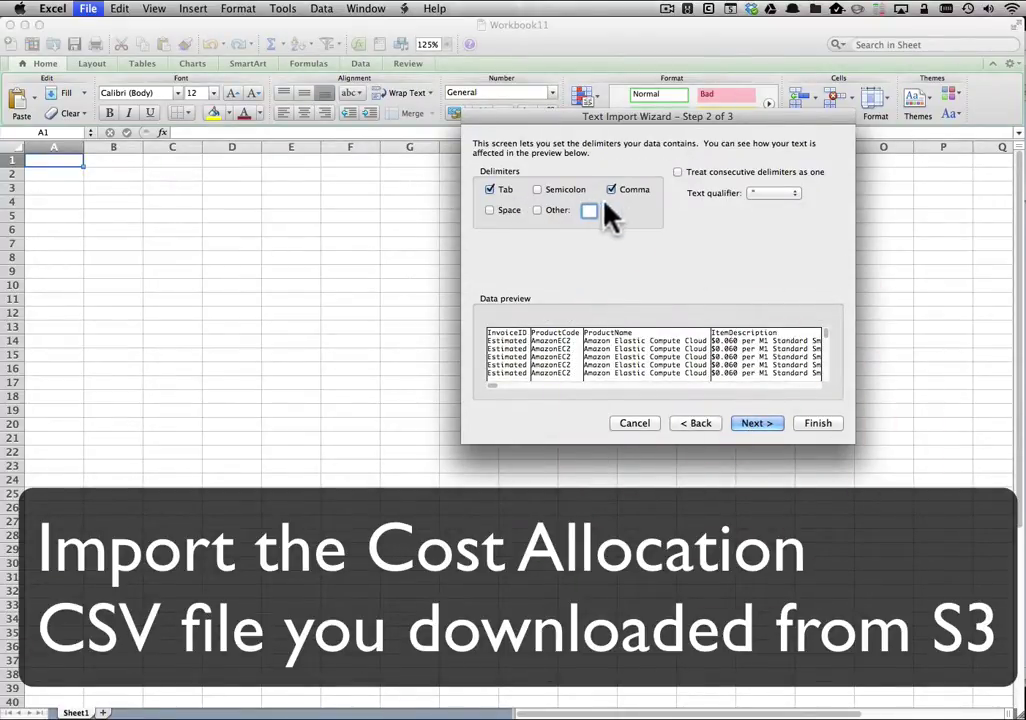
click(752, 428)
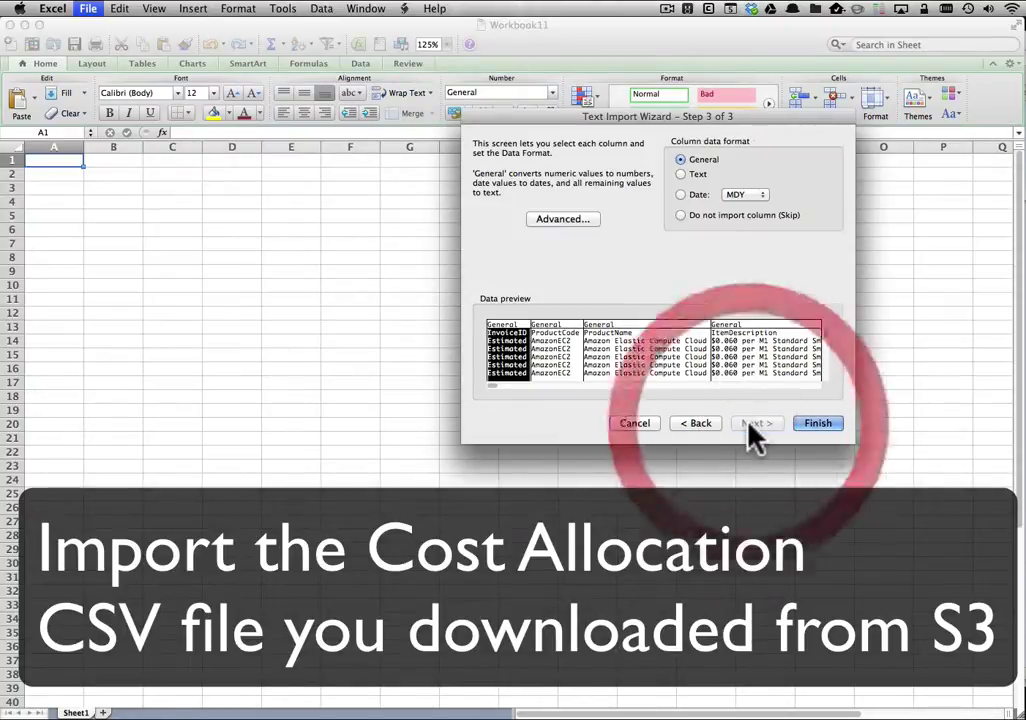
click(815, 423)
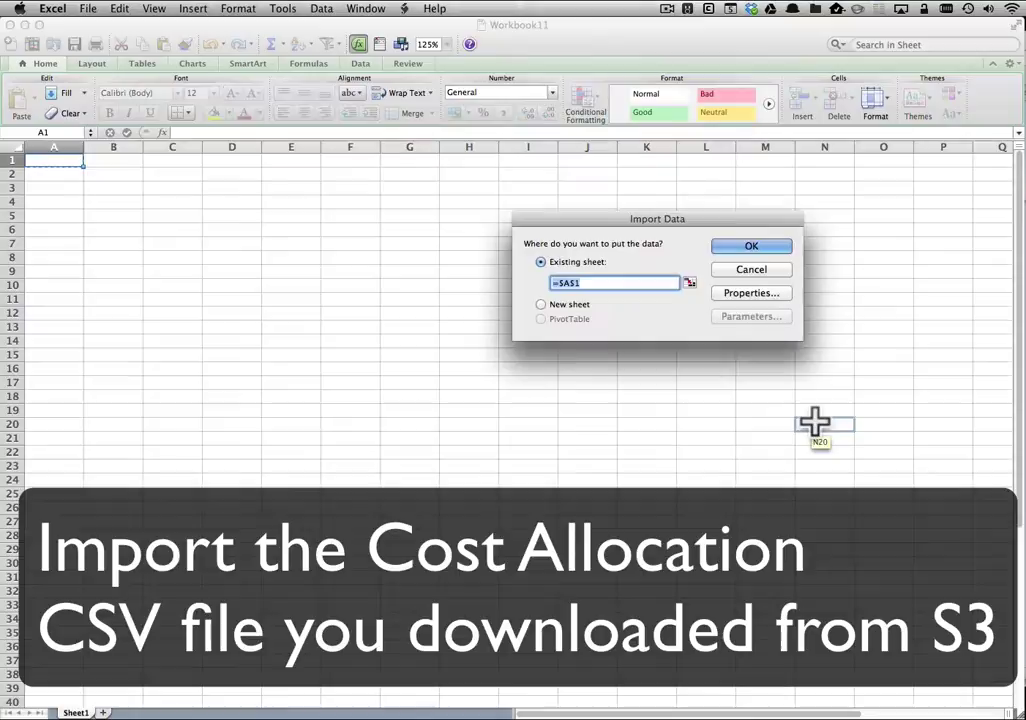
Step: Place the imported billing data at A1 and rename the sheet 'AWS Billing Data'
click(773, 246)
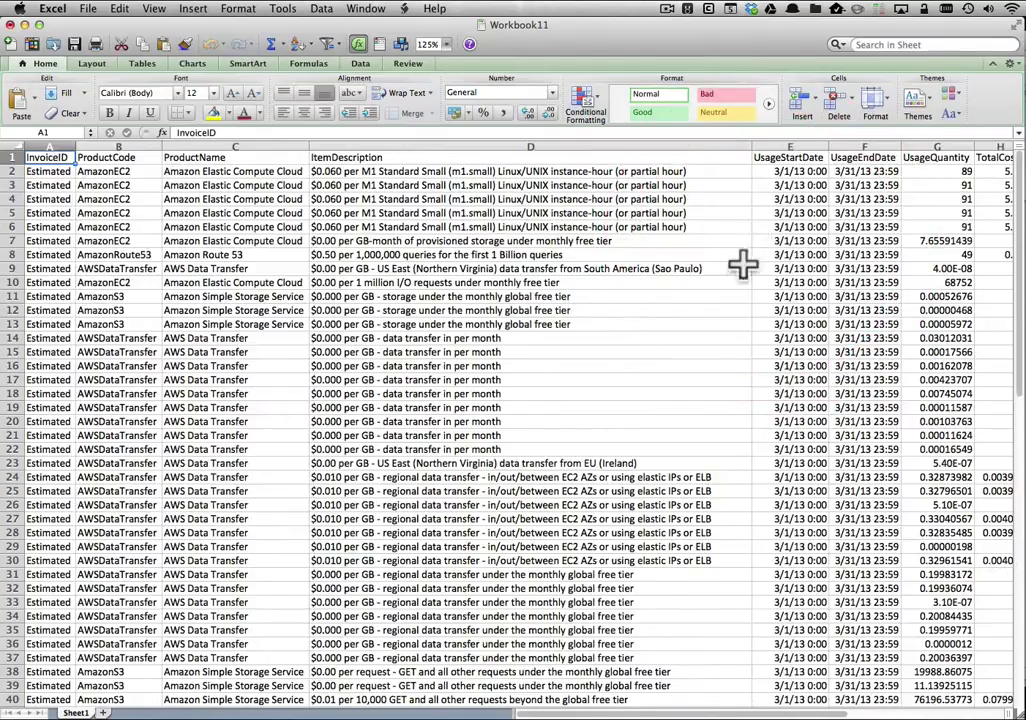
double_click(80, 711)
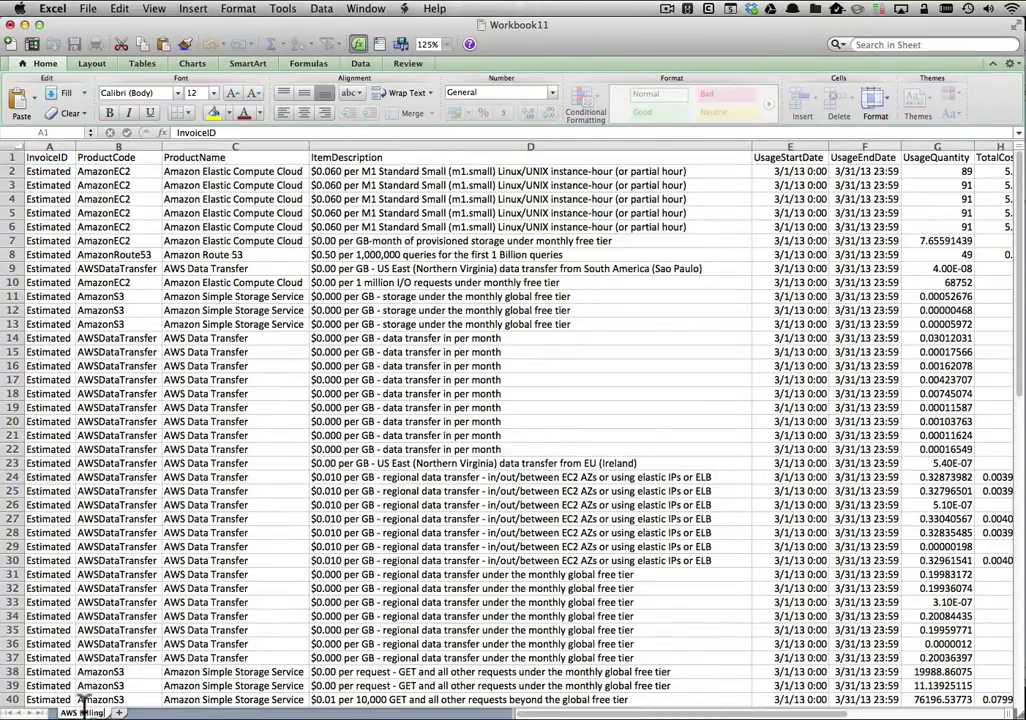
key(Return)
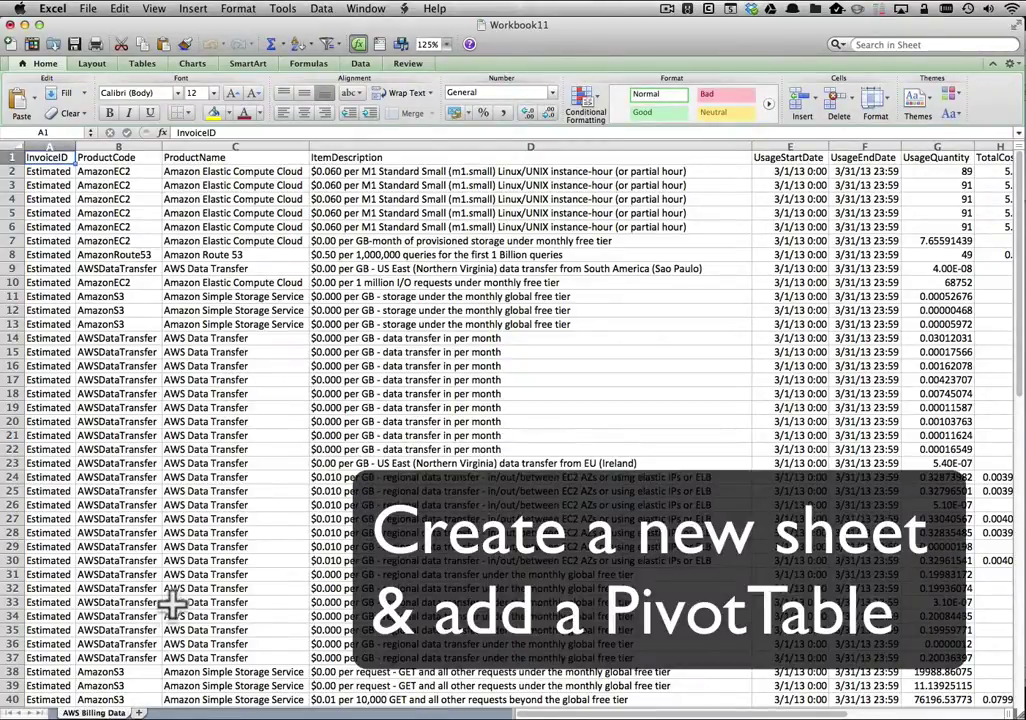
Step: Add a new Sheet2 and begin a manual PivotTable, ready to pick its source range
click(143, 713)
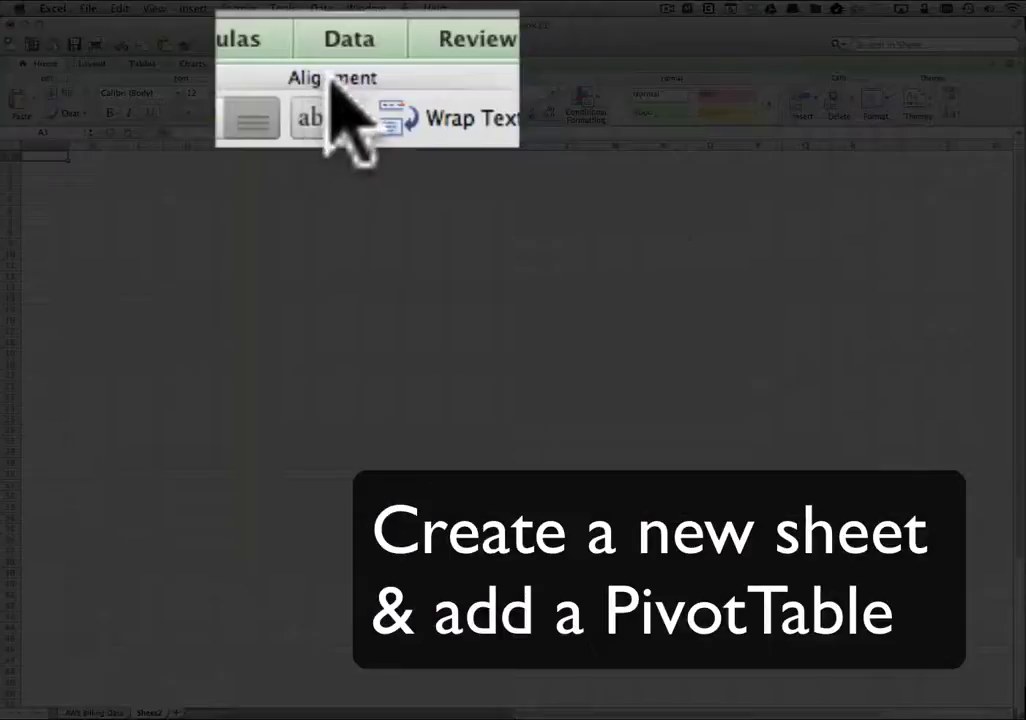
click(360, 63)
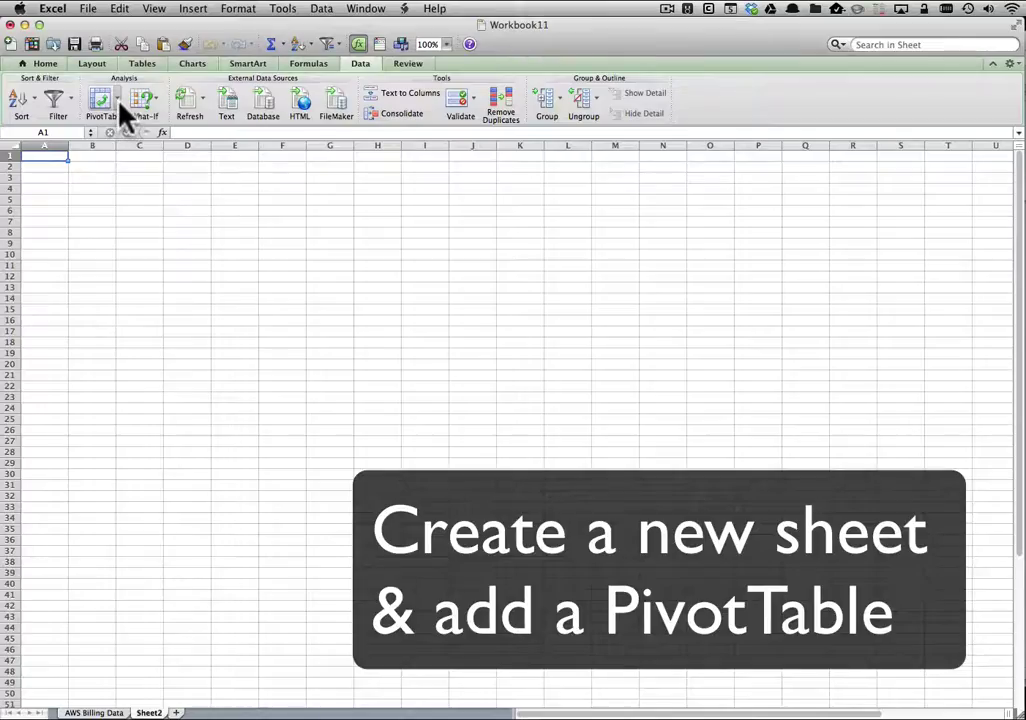
click(118, 106)
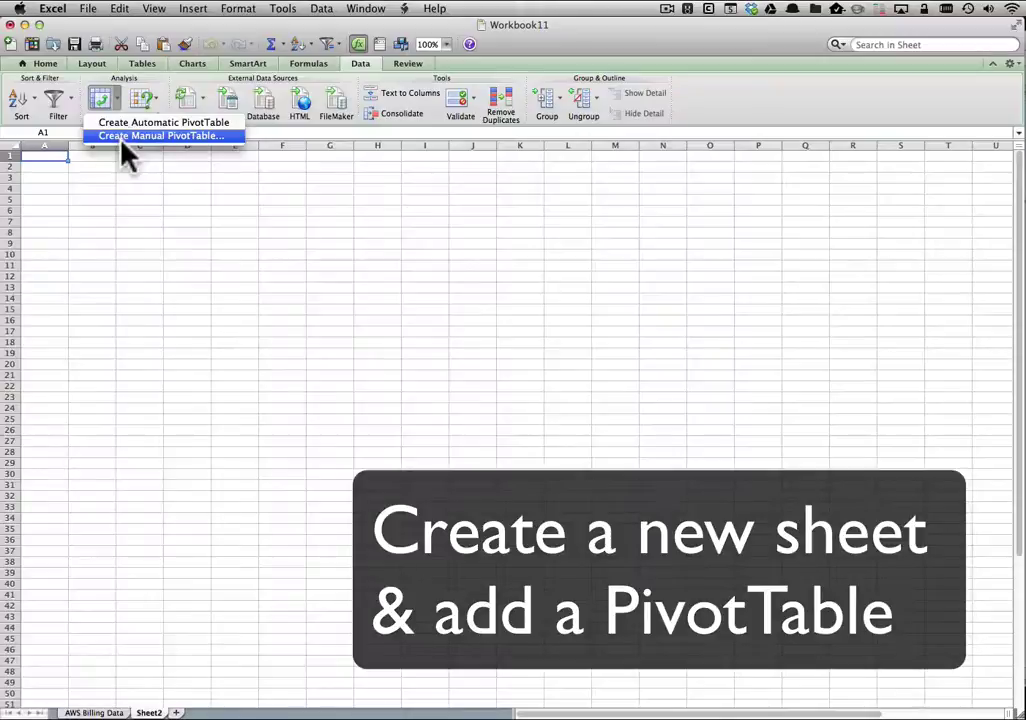
click(143, 210)
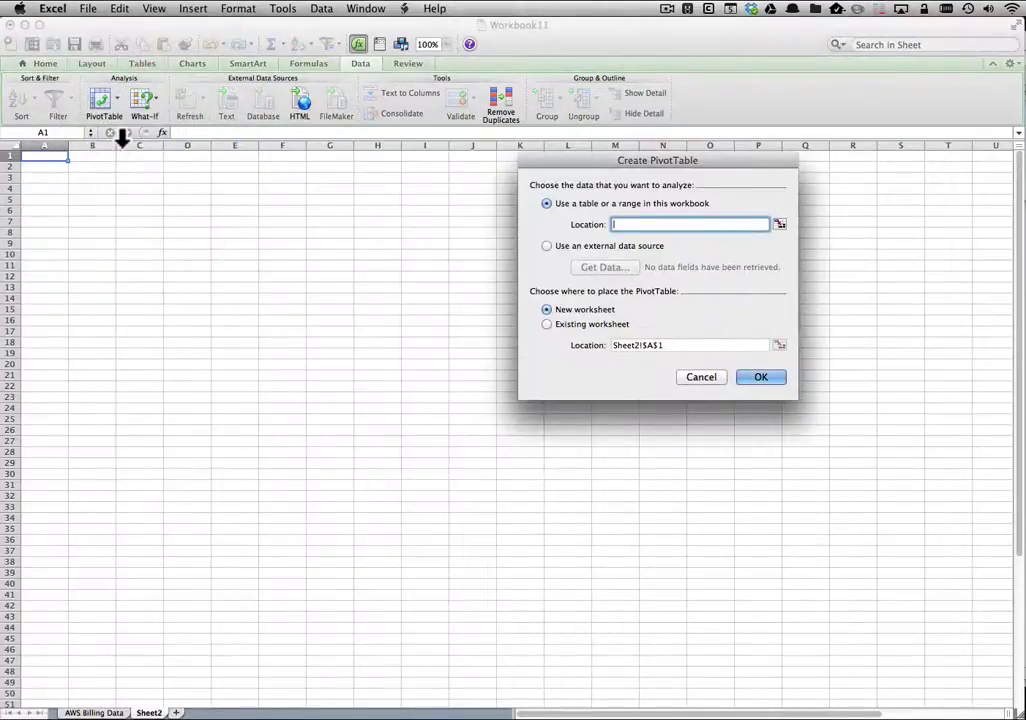
click(779, 224)
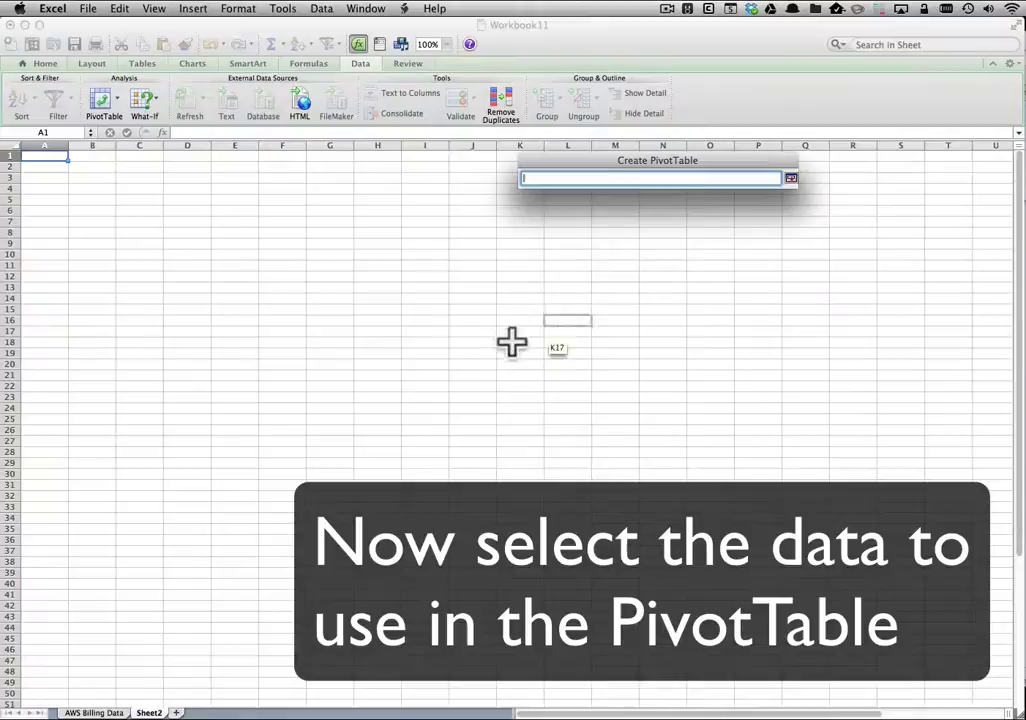
Step: Use 'AWS Billing Data'!$A$1:$I$62 as the PivotTable source, destined for a new worksheet
click(98, 713)
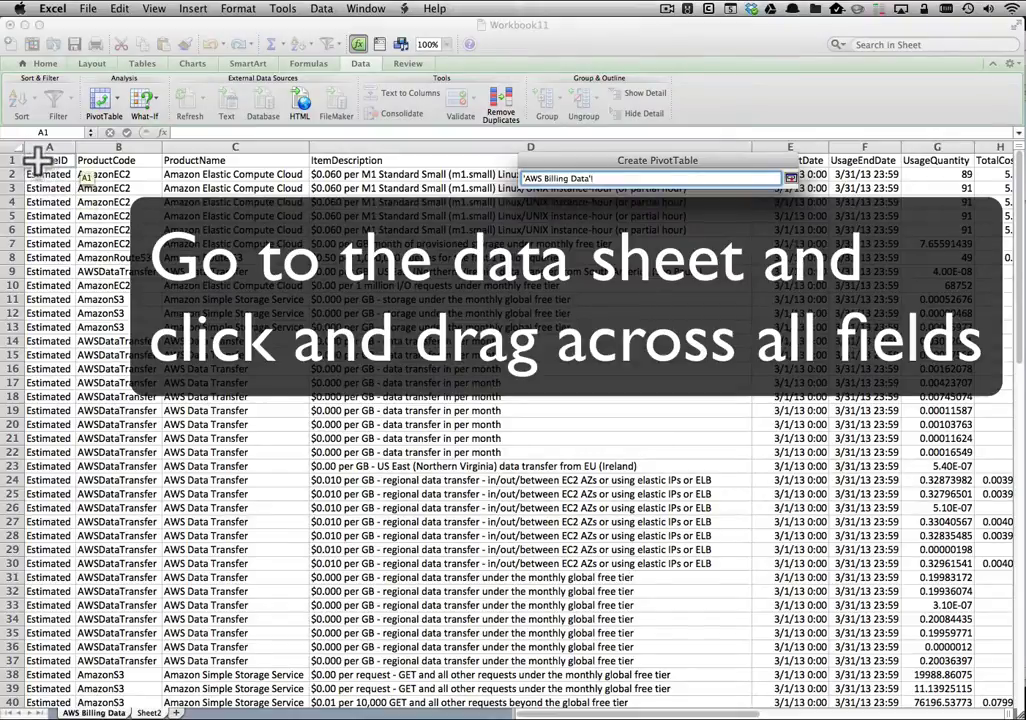
drag(36, 160, 348, 662)
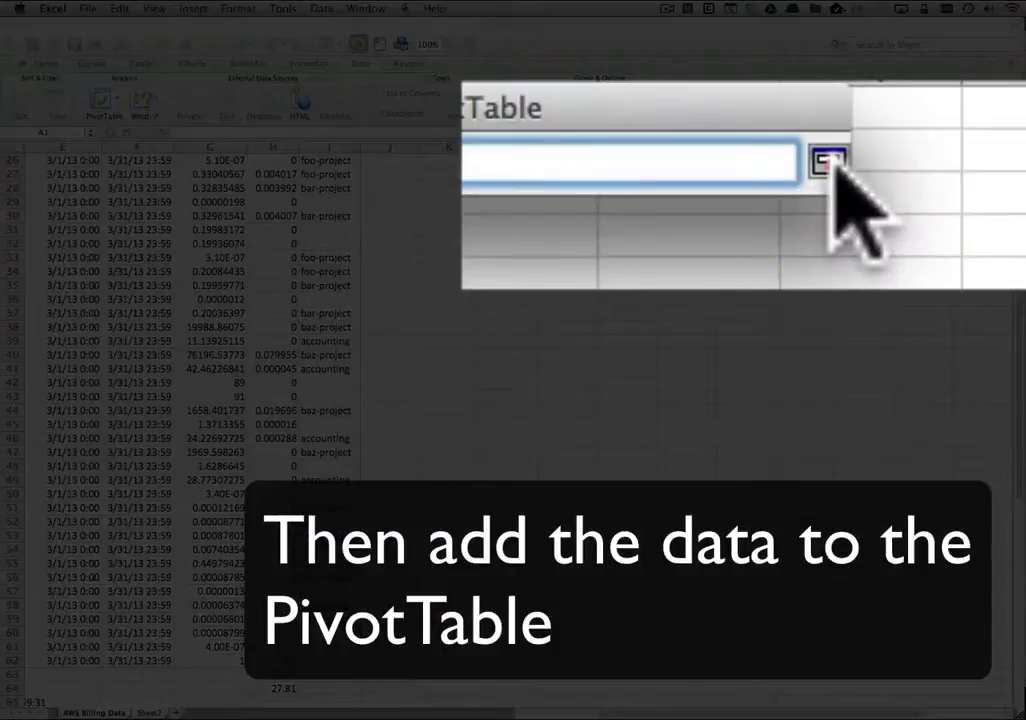
click(790, 181)
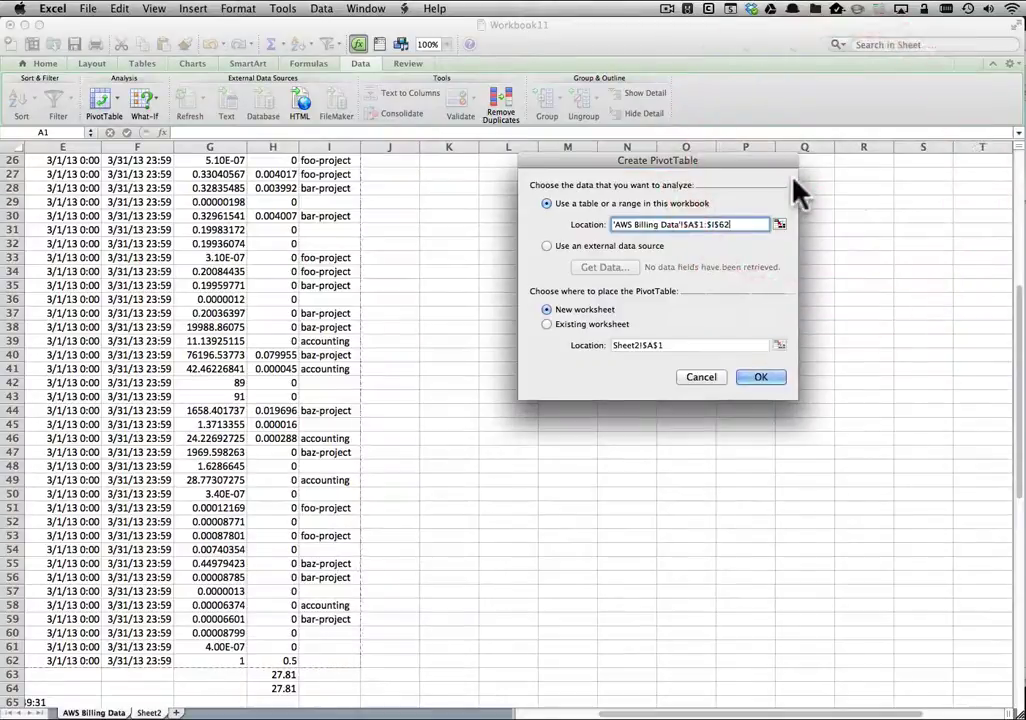
Step: Create the PivotTable on a new sheet with user:project as the row labels
click(765, 378)
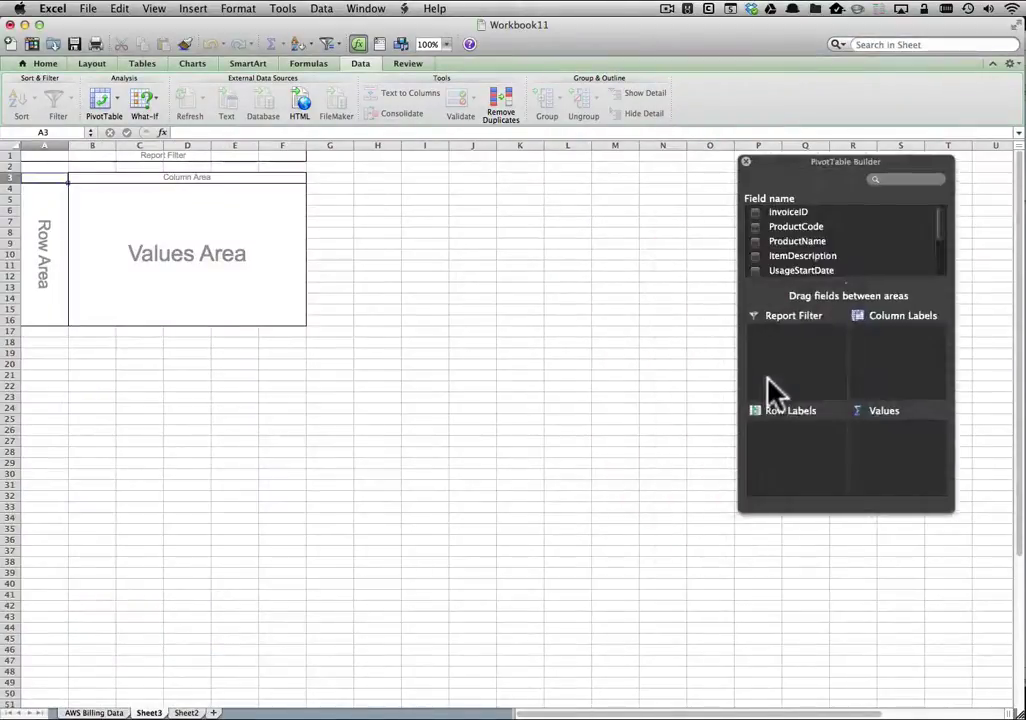
scroll(884, 262, down, 3)
click(800, 266)
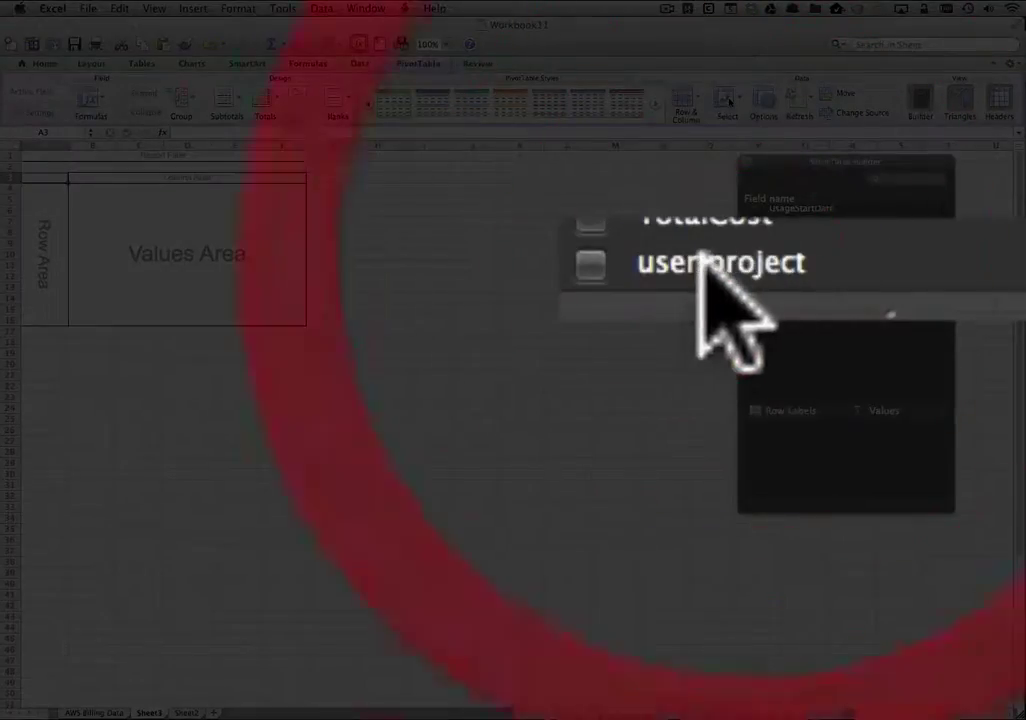
drag(700, 265, 797, 440)
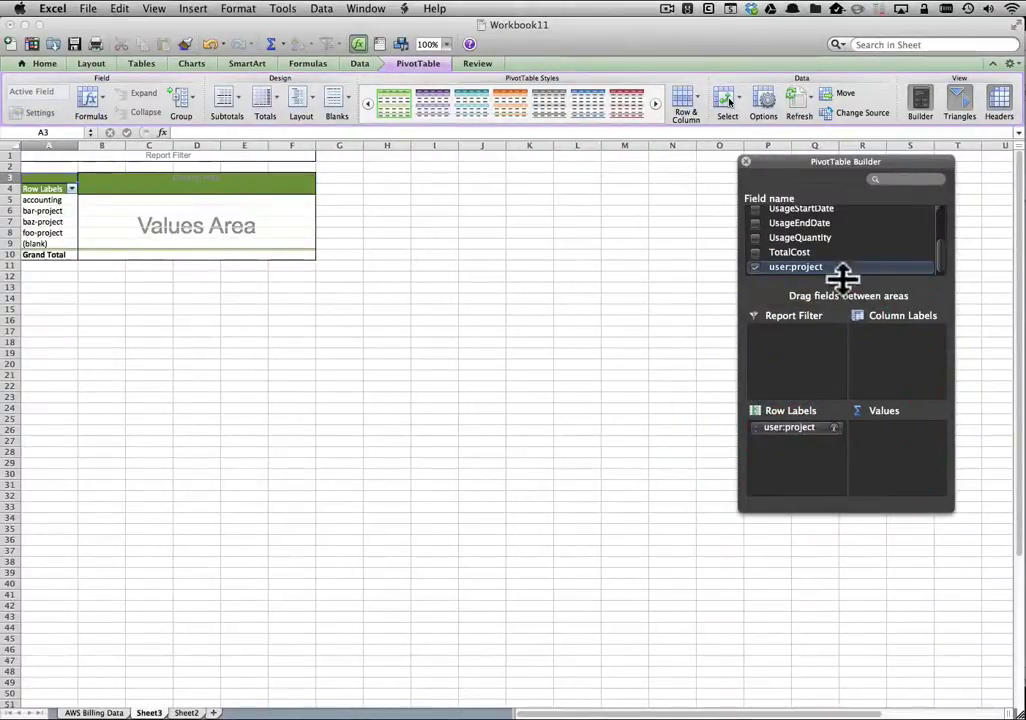
Step: Add Sum of TotalCost to Values for each project, totalling 27.81
click(798, 250)
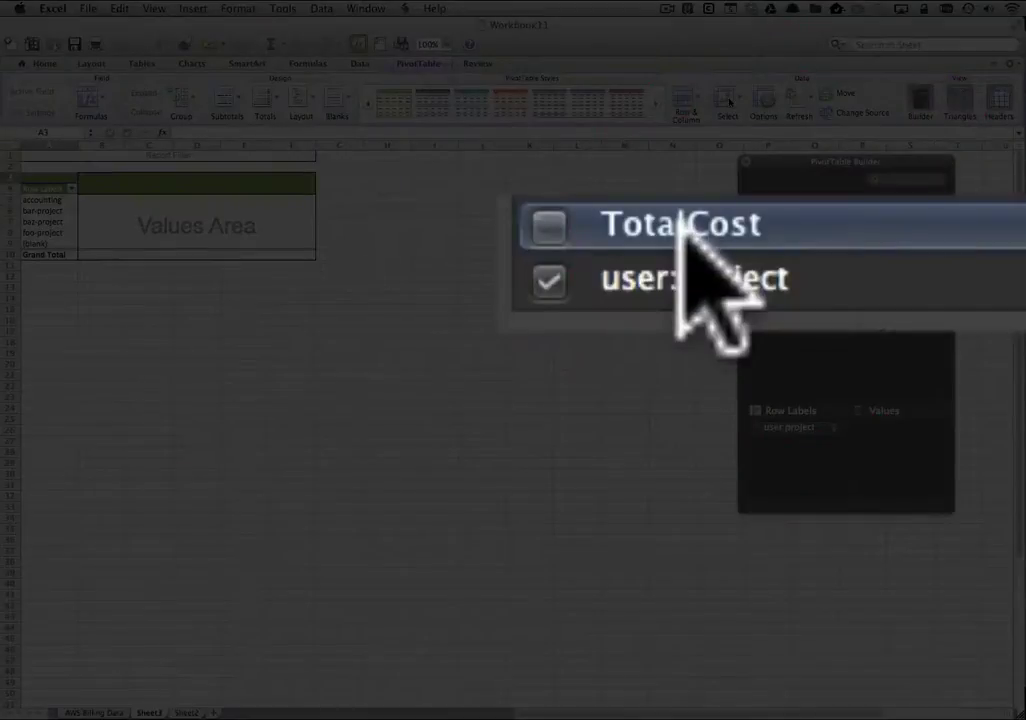
click(682, 229)
drag(790, 252, 907, 428)
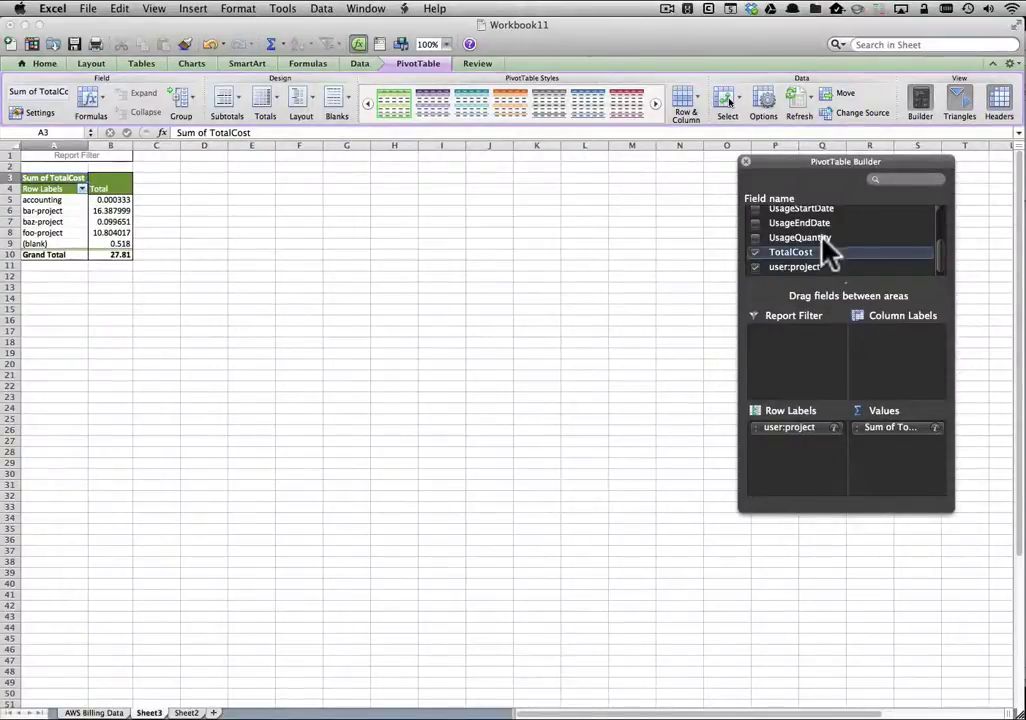
scroll(832, 250, up, 1)
scroll(832, 250, up, 4)
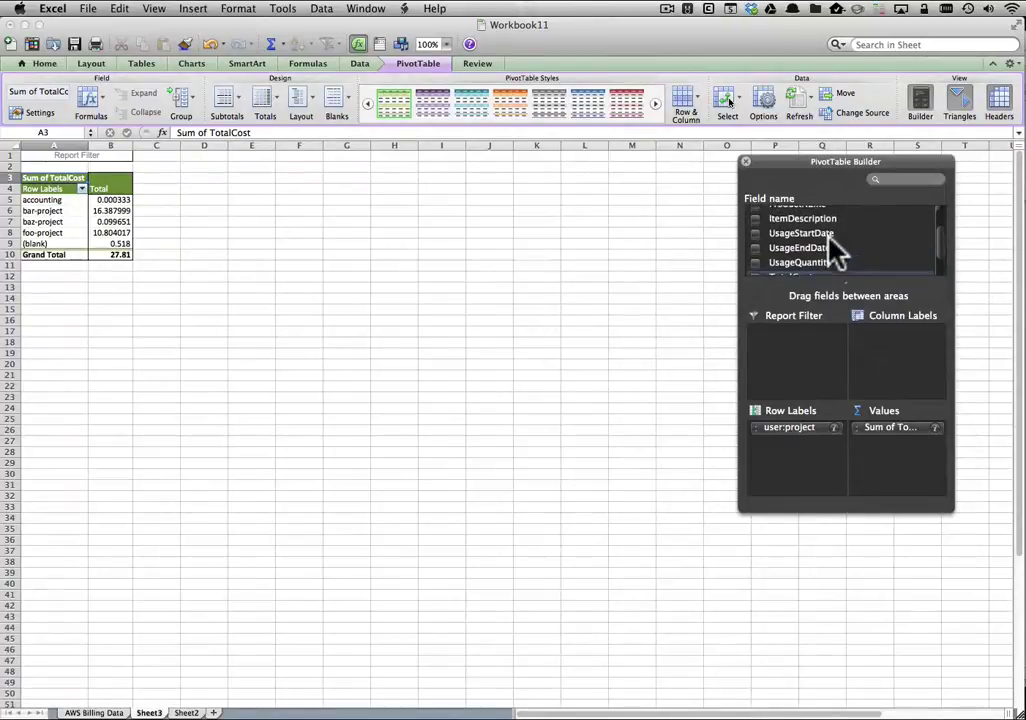
Step: Nest ProductName then ItemDescription under user:project and select the Total values in column B
drag(800, 229, 803, 432)
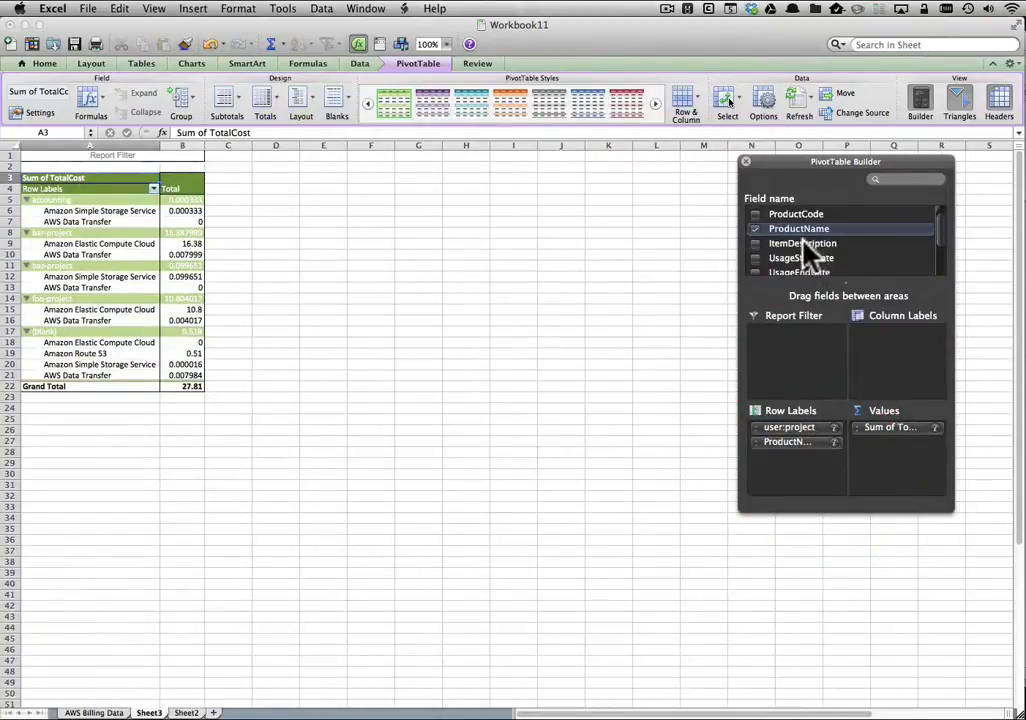
drag(790, 243, 803, 465)
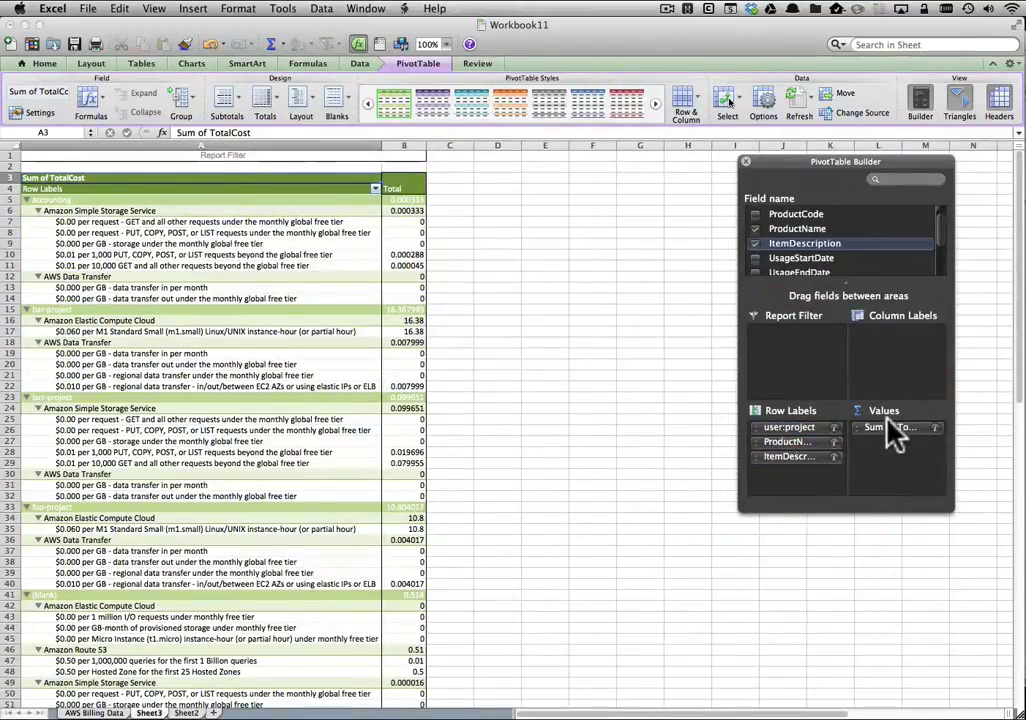
click(401, 200)
drag(401, 210, 399, 648)
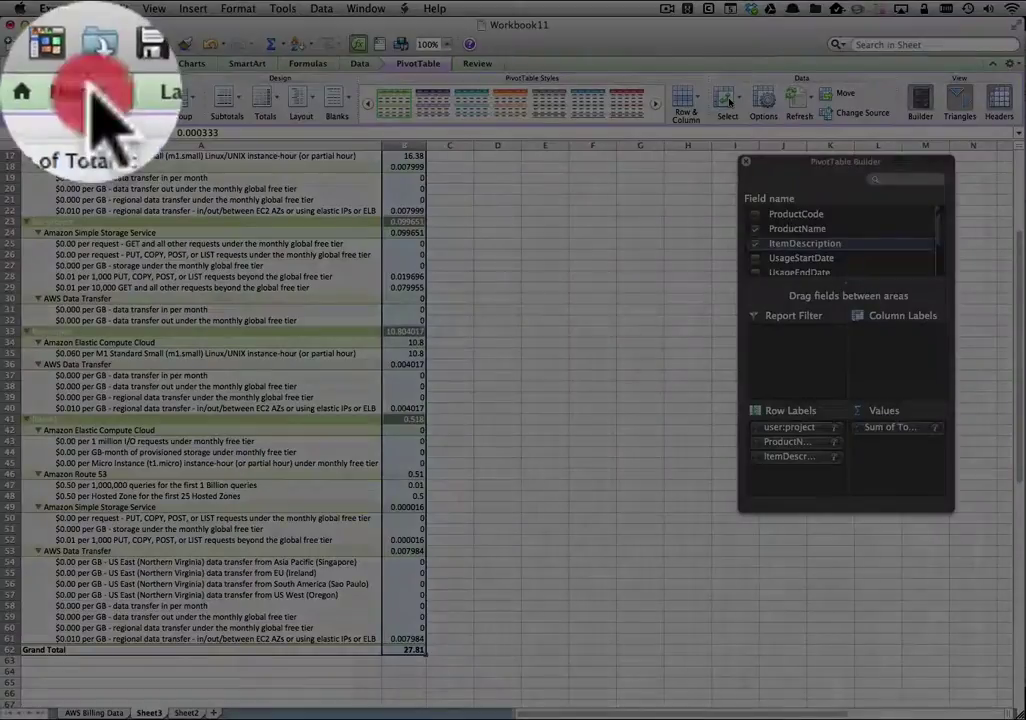
Step: Apply Accounting dollar format to the Total column, showing a $ 27.81 Grand Total
click(48, 65)
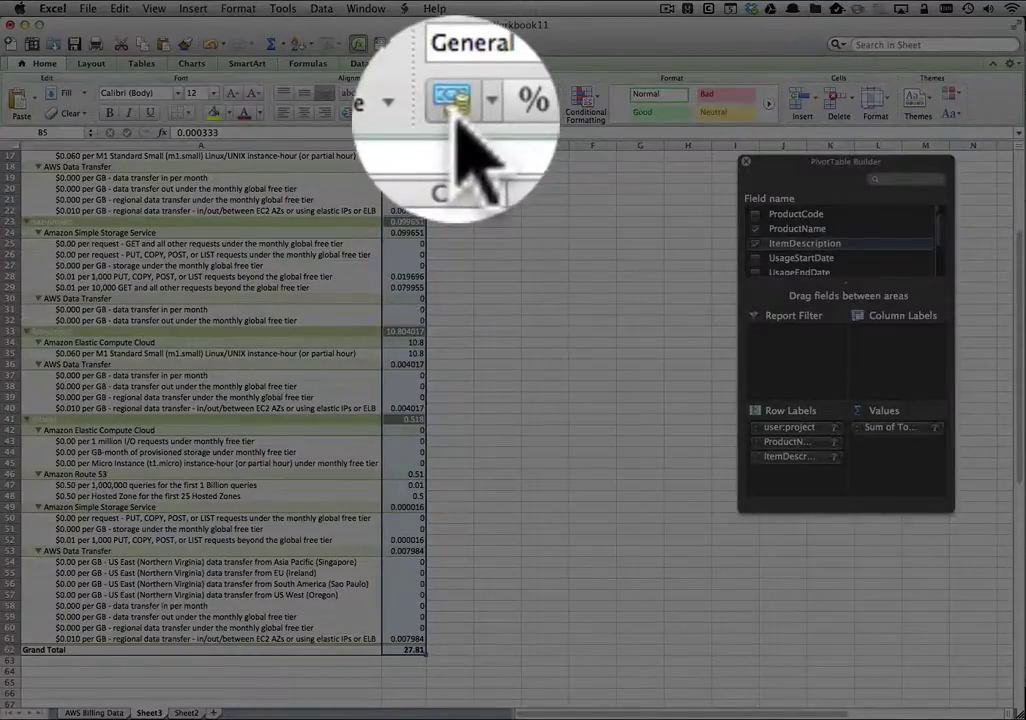
click(457, 113)
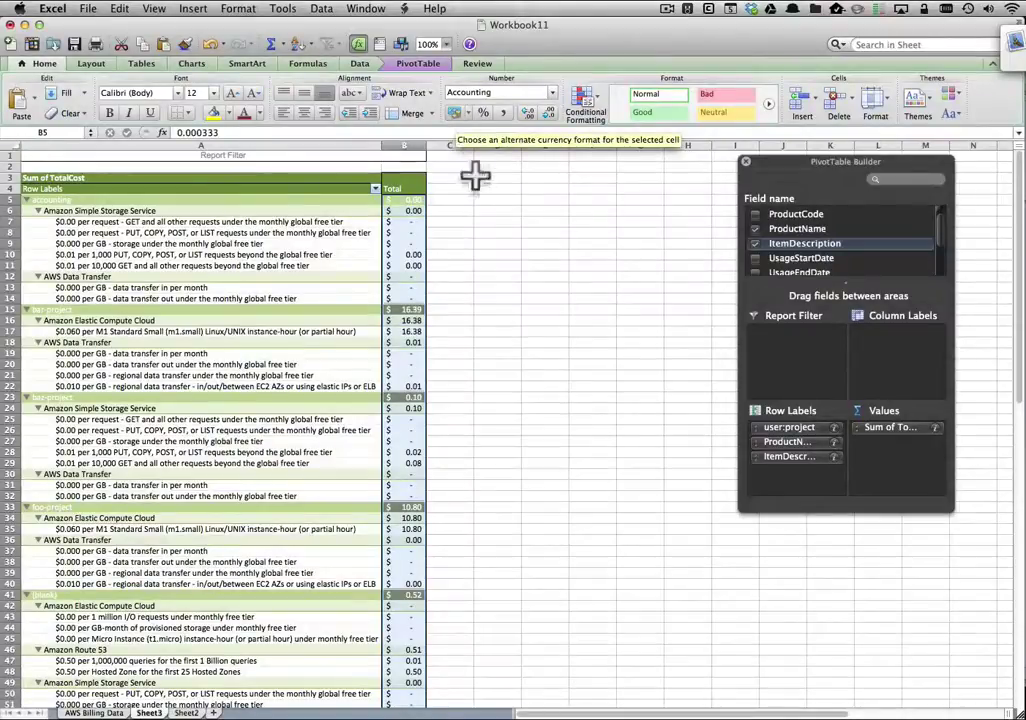
scroll(452, 390, down, 5)
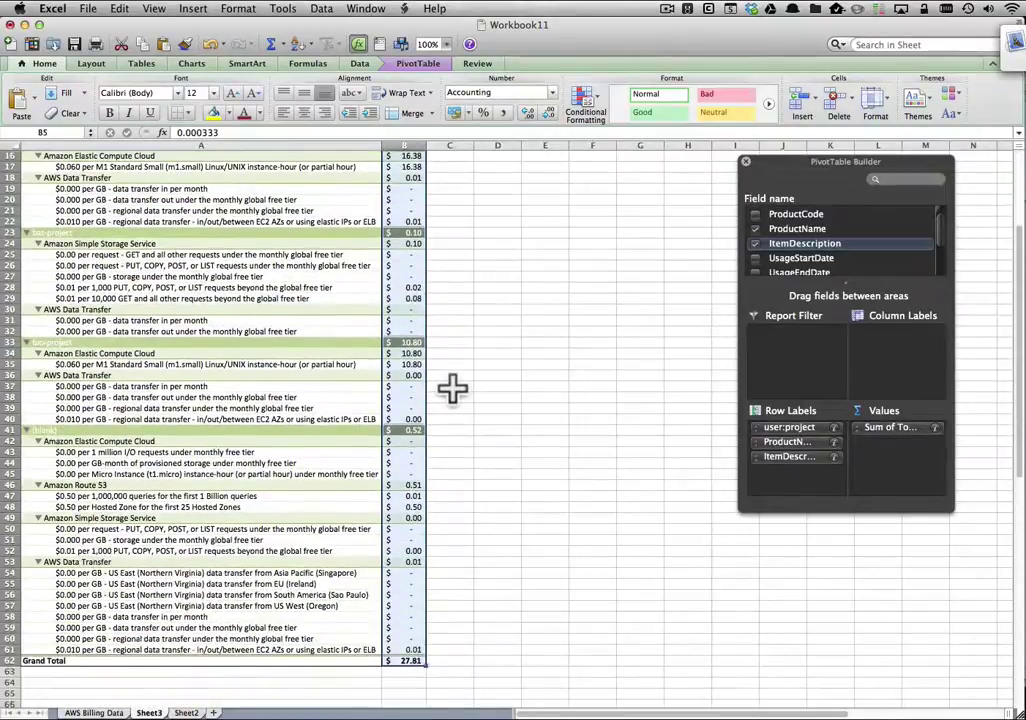
scroll(452, 390, down, 2)
click(410, 594)
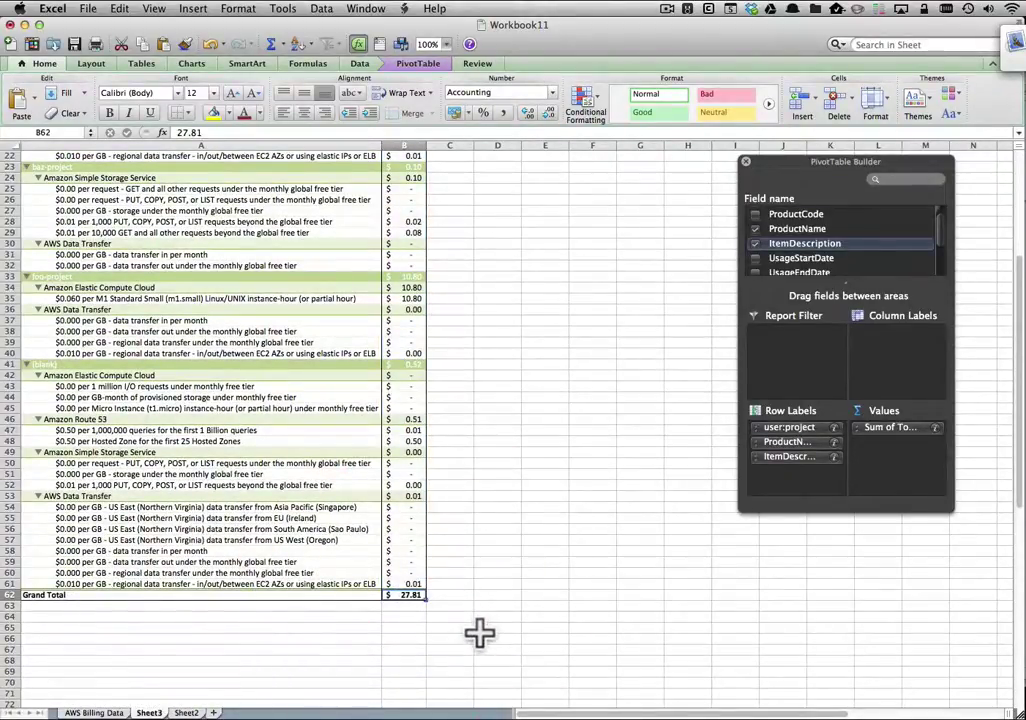
Step: Return to the AWS Billing Data sheet and check the 27.81 cost total in H63
click(110, 713)
click(280, 673)
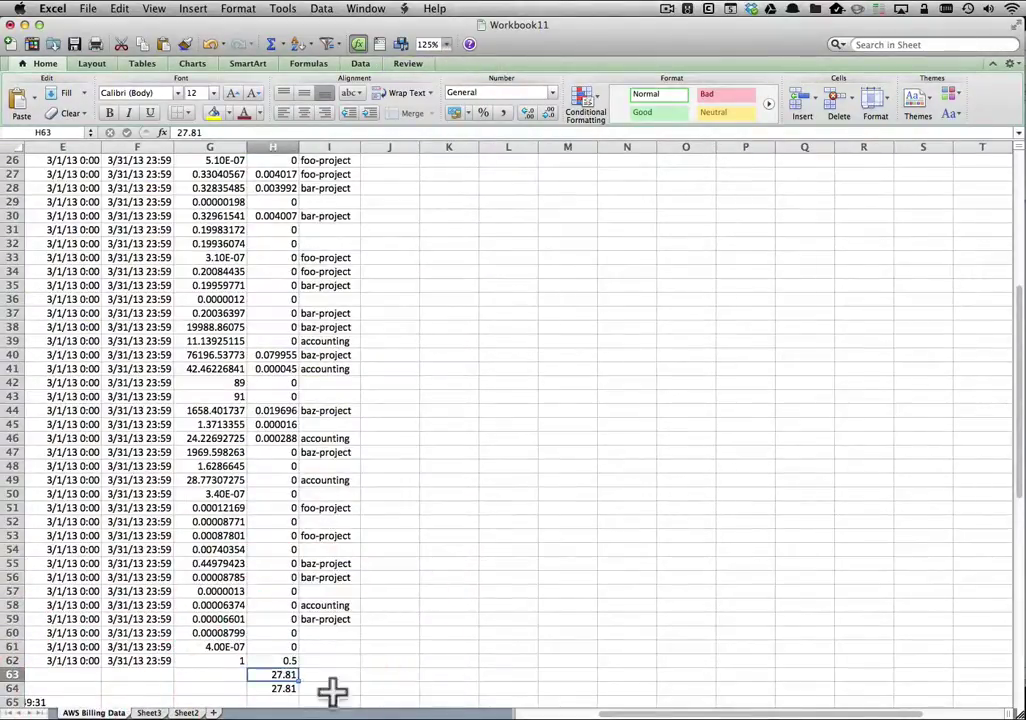